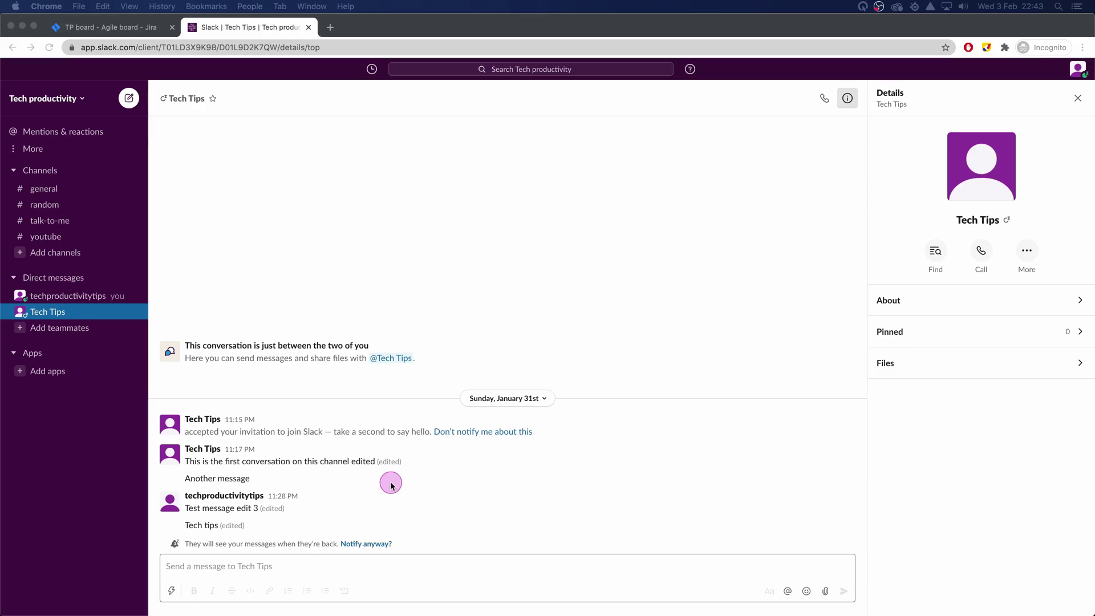
- Send '/giphy dance' in your self-DM; Slackbot replies that the Giphy integration is needed
click(287, 568)
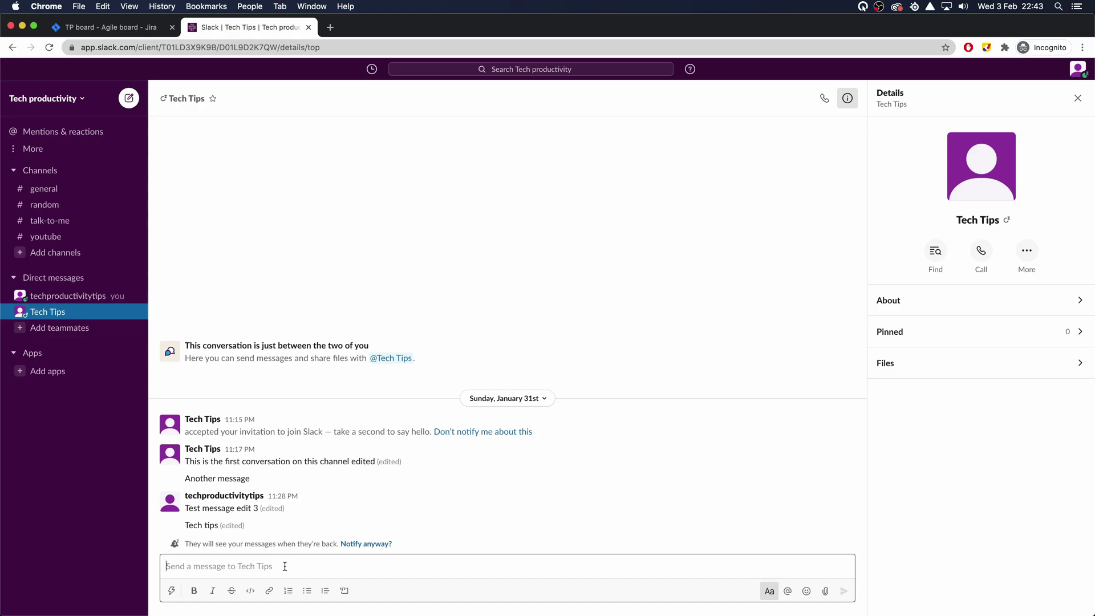
click(35, 297)
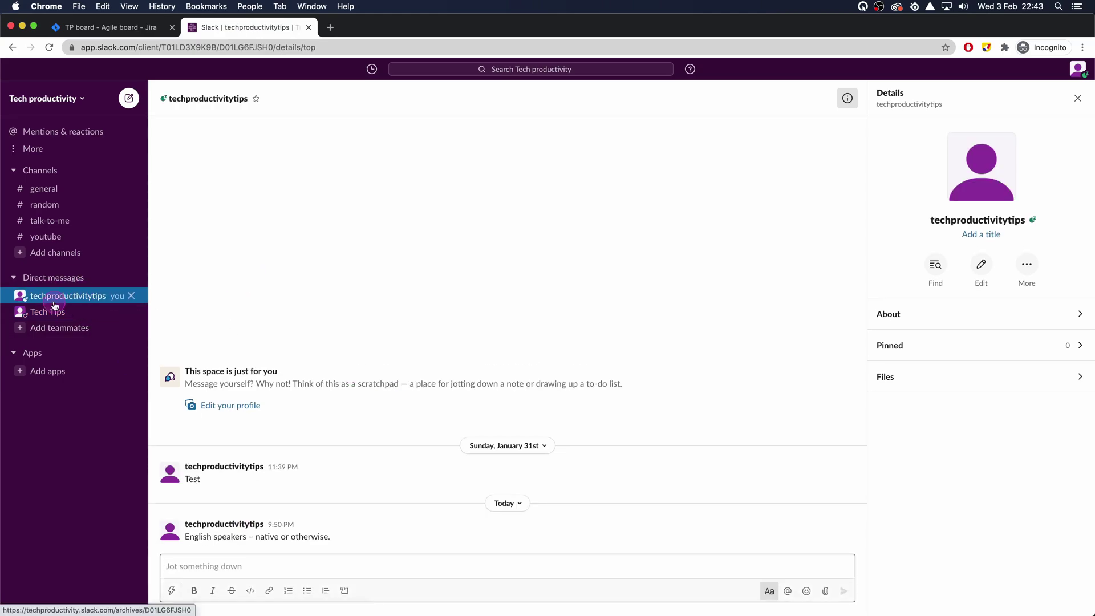
click(252, 564)
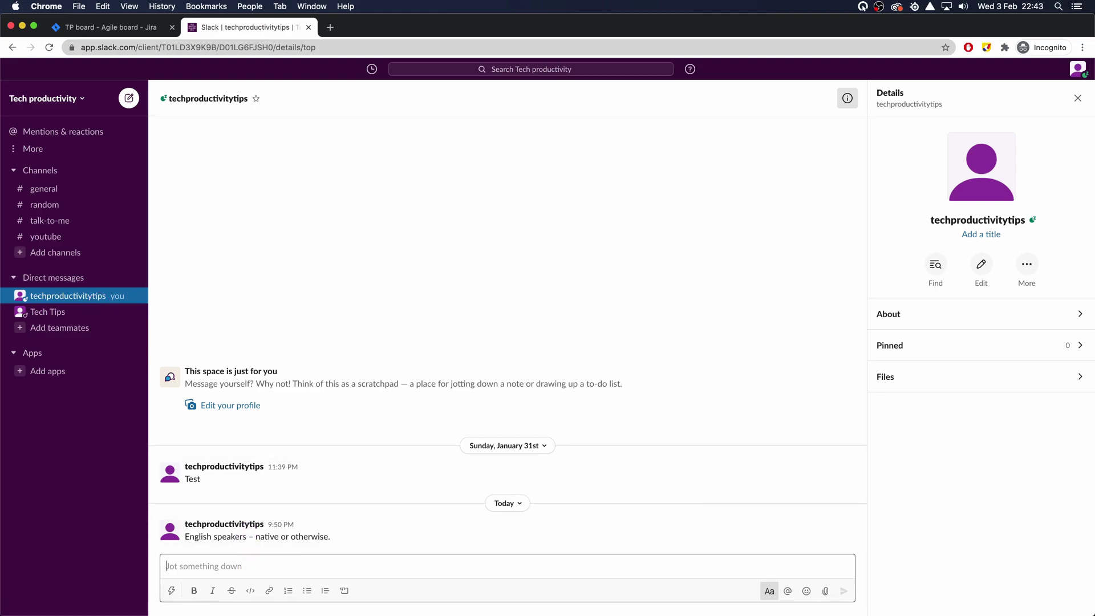
text(/g)
text(ip)
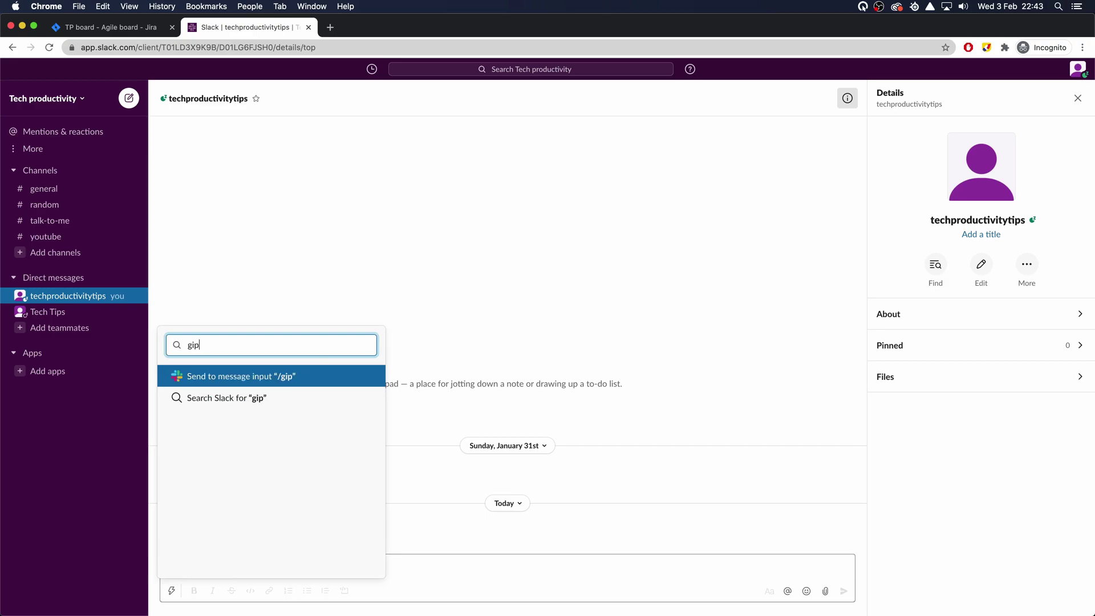
text(hy)
key(Return)
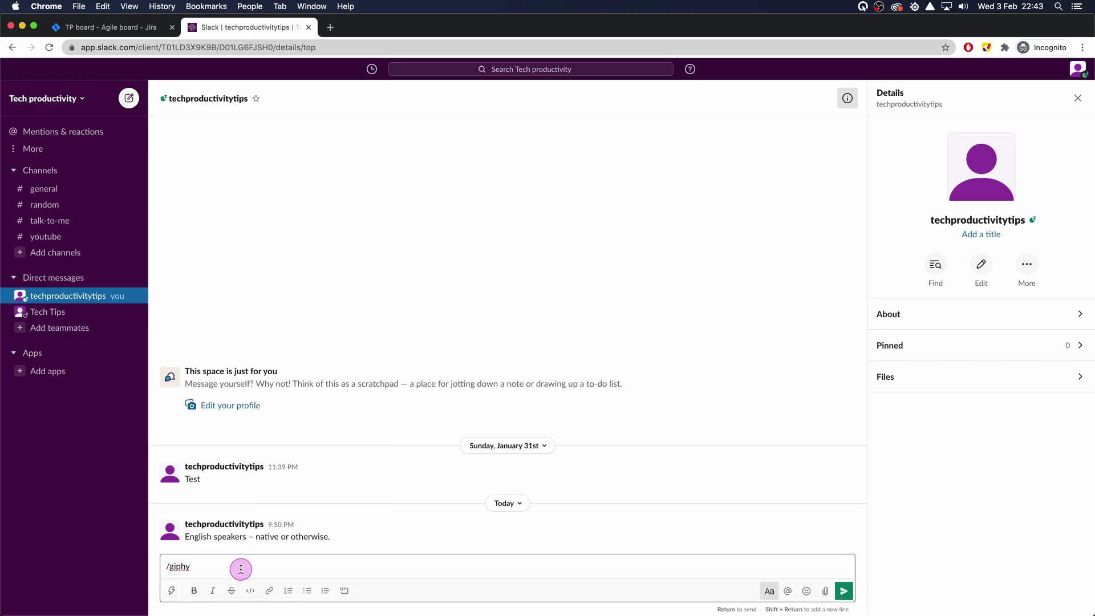
text( dance)
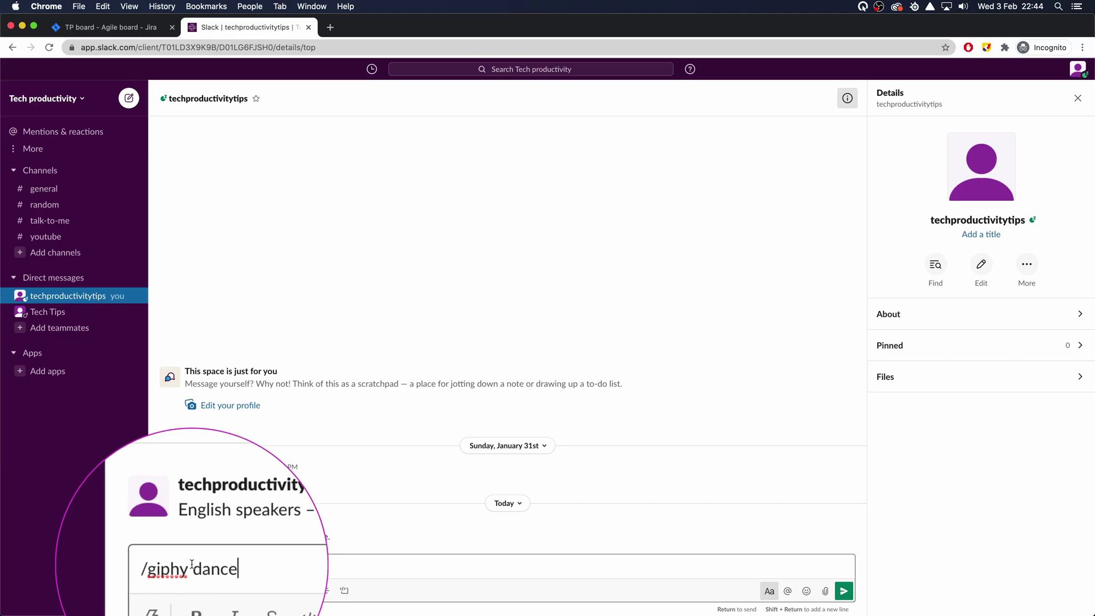
click(193, 565)
key(Return)
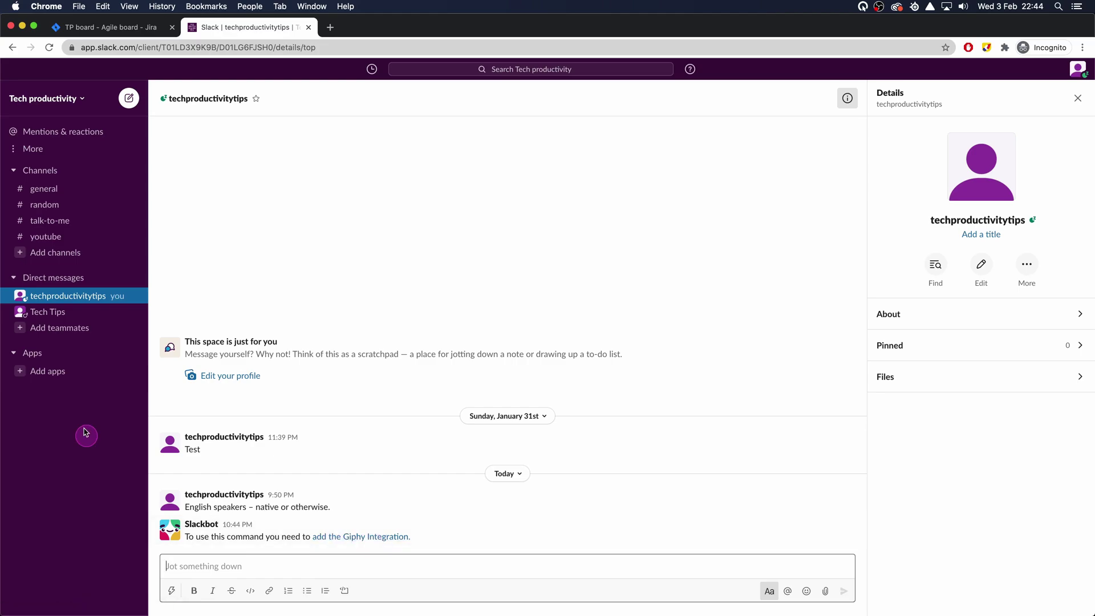
- Search Slack's apps for 'giphy' and add the Giphy result
click(46, 370)
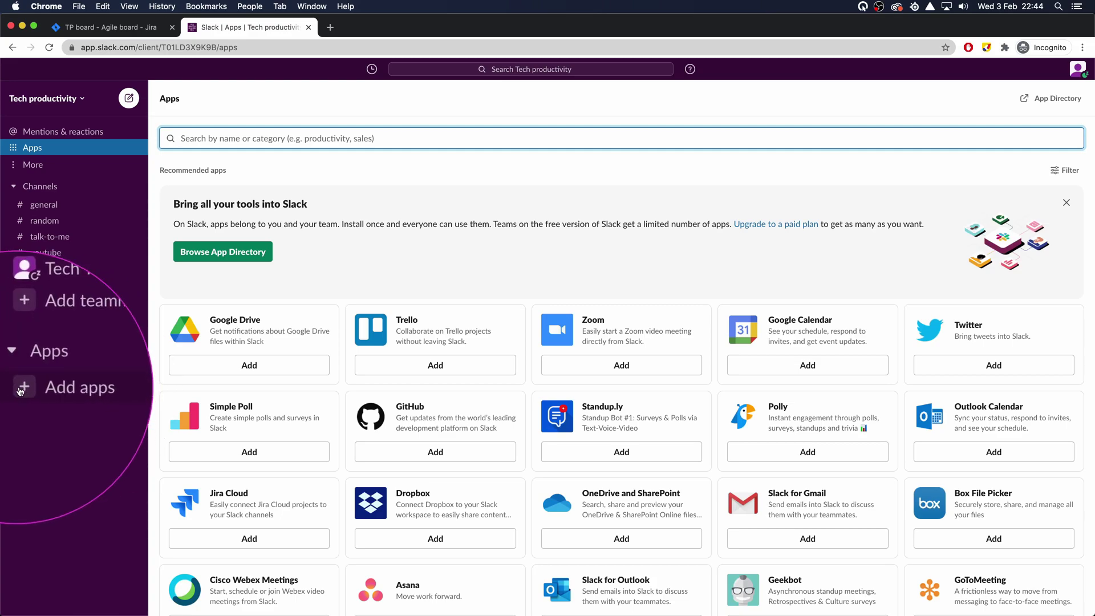
click(240, 139)
text(gi)
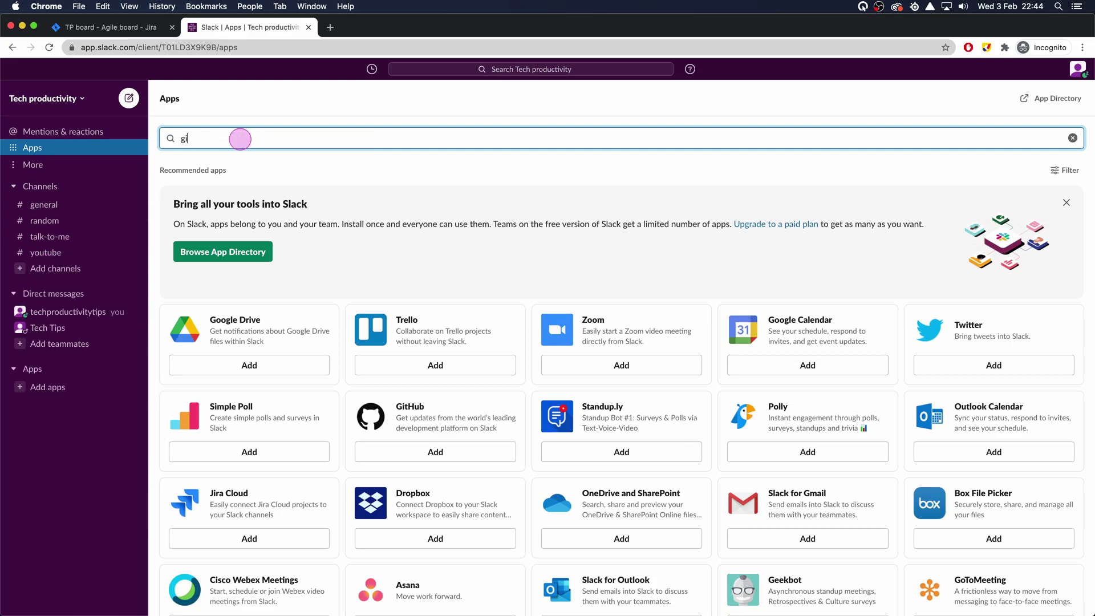
text(phy)
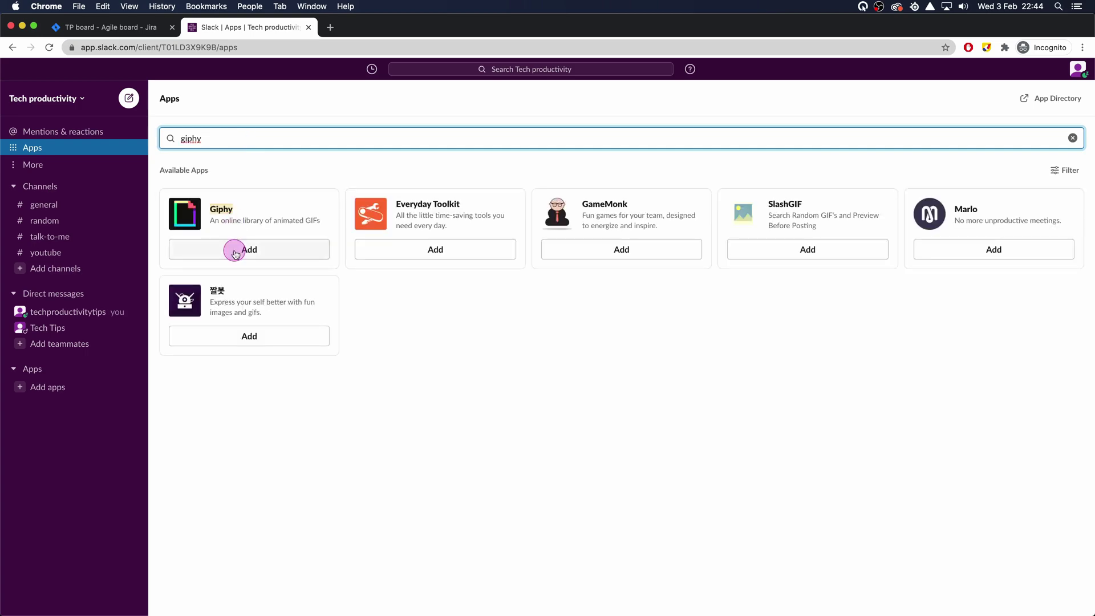
click(233, 250)
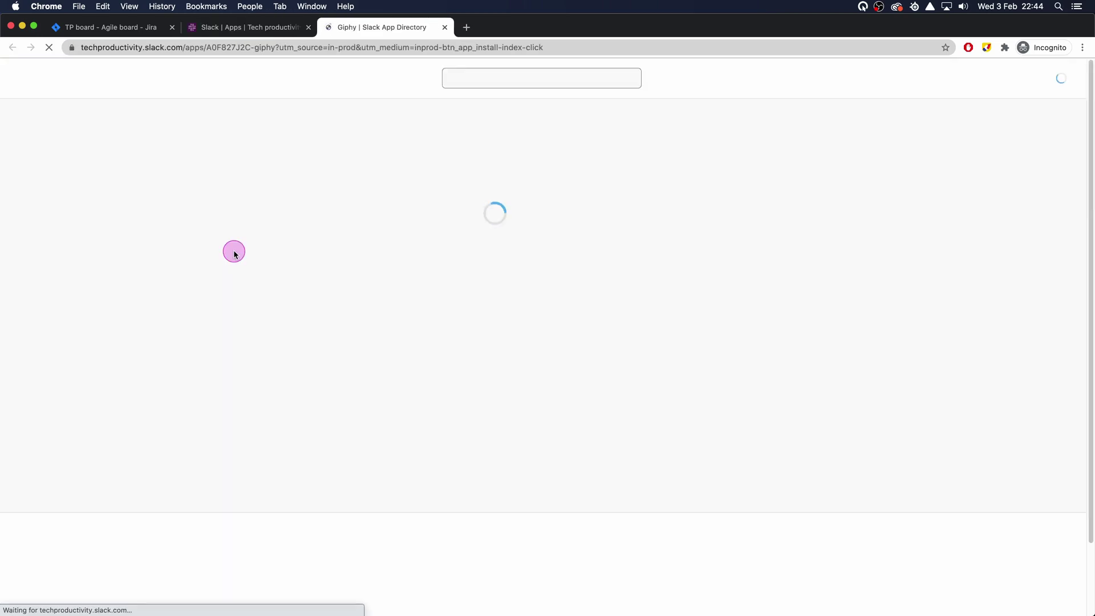
- Confirm 'Add to Slack' and 'Add Giphy Integration' for the Giphy app
click(309, 291)
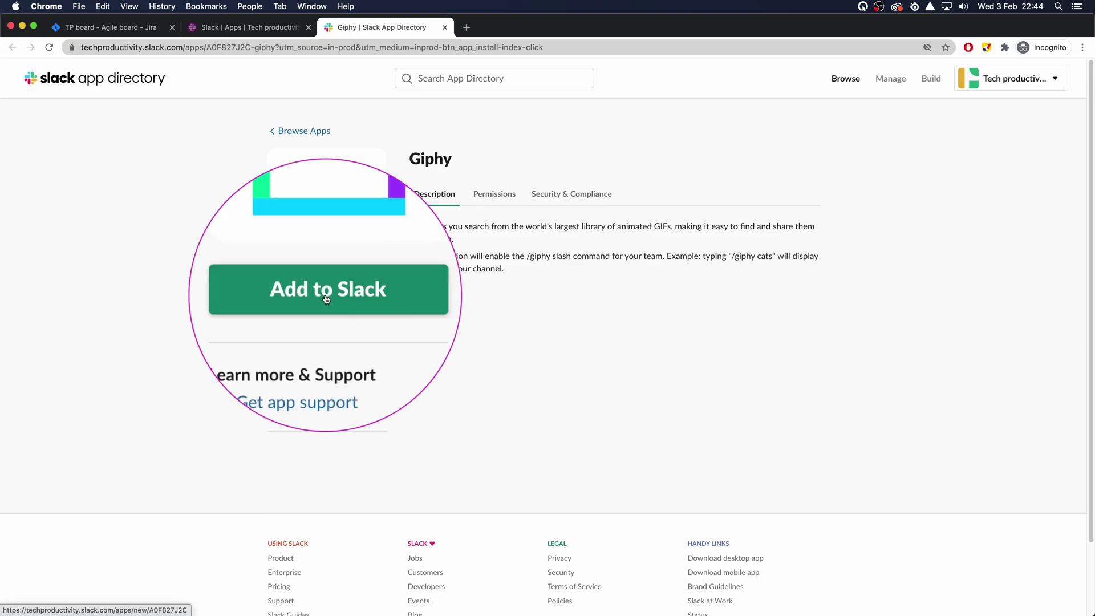
click(326, 296)
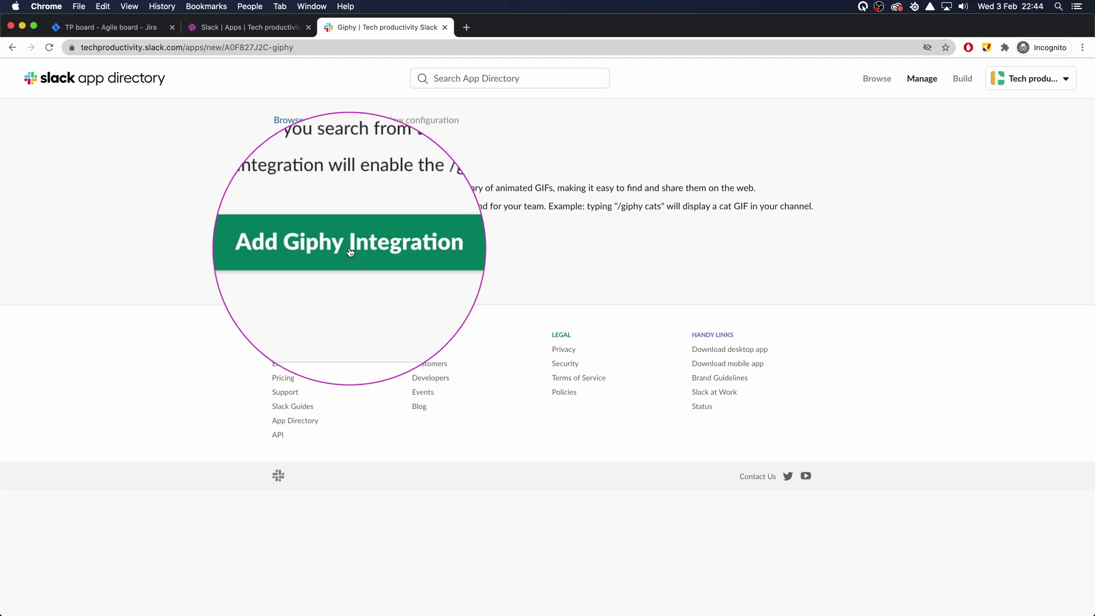
click(350, 252)
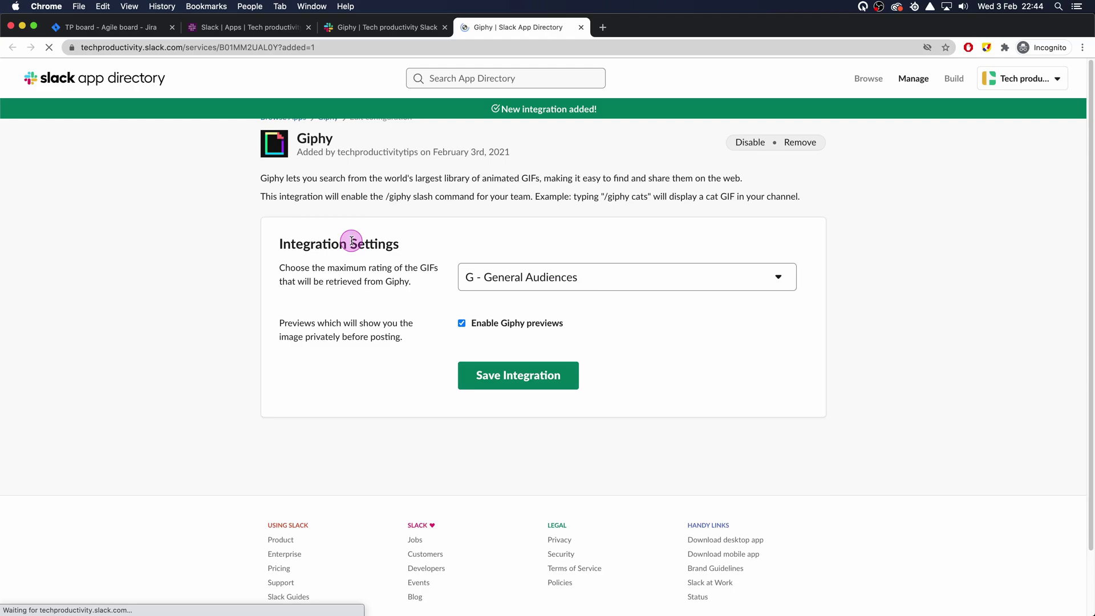
- Set the Giphy rating to 'All - Full library', keep previews enabled, and save the integration
click(552, 280)
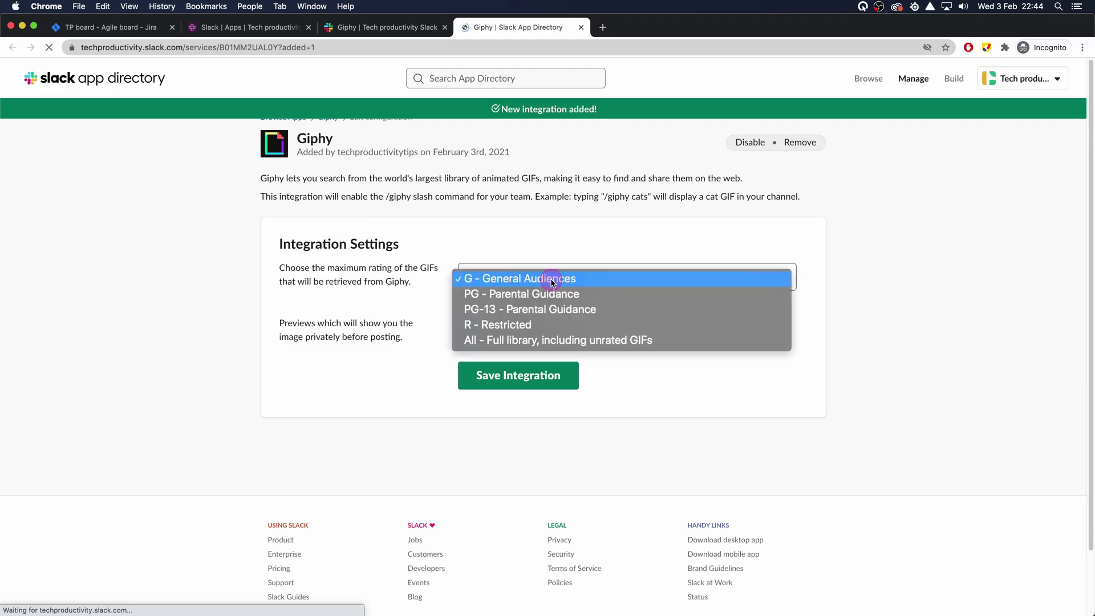
click(552, 283)
click(539, 288)
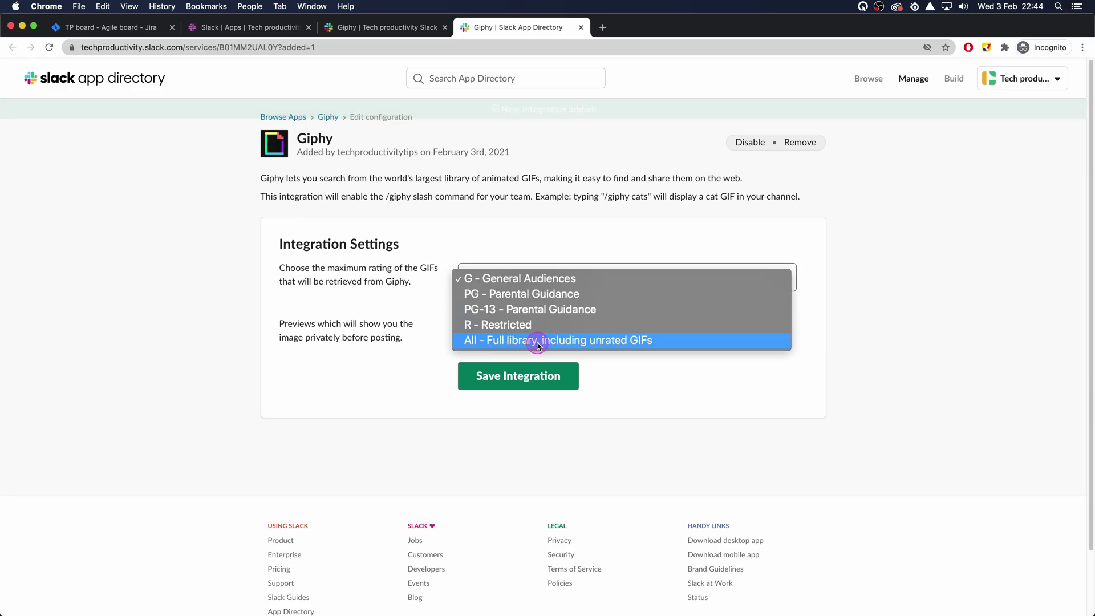
click(565, 342)
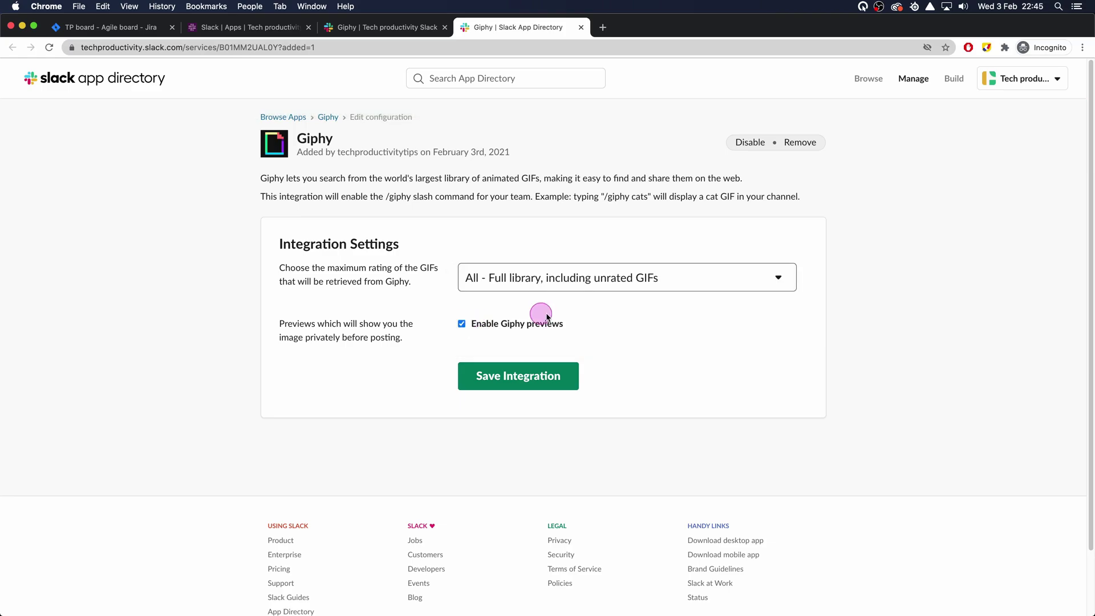
click(461, 326)
click(462, 325)
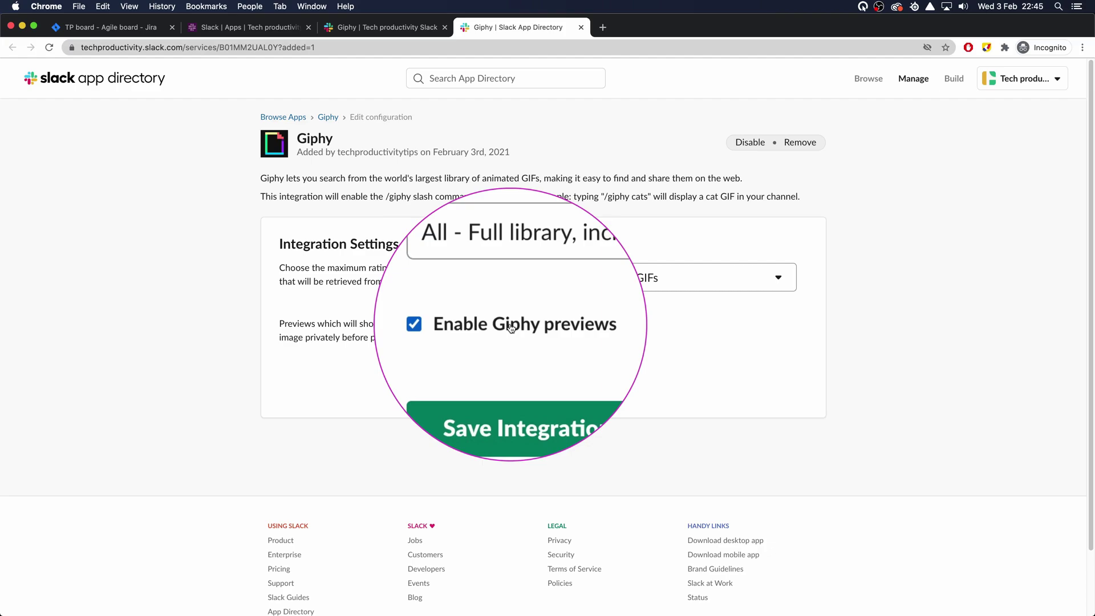
click(494, 382)
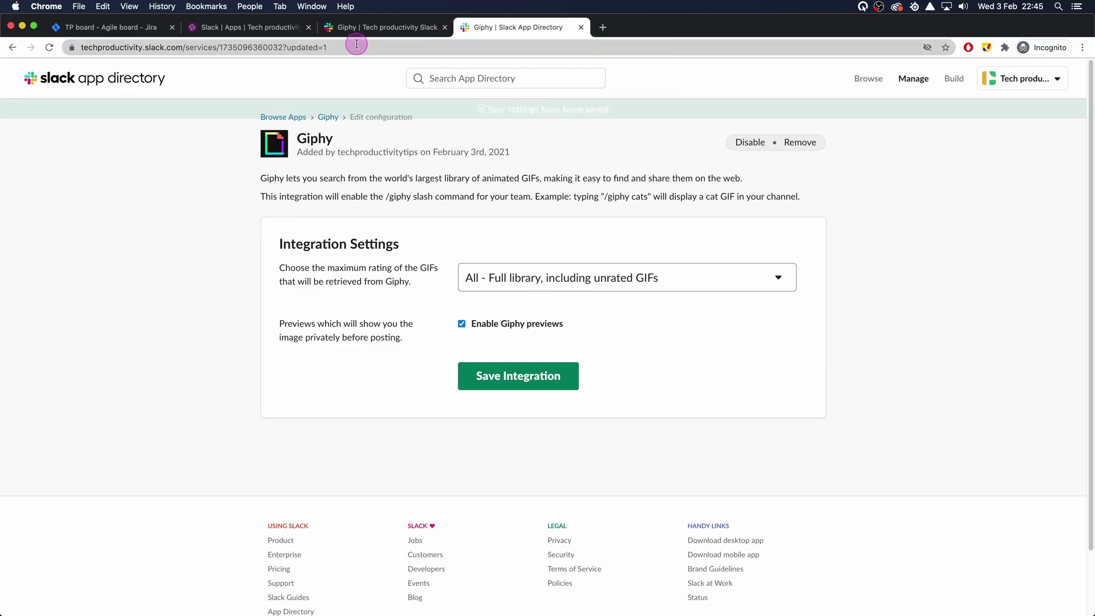
- Back in your self-DM, preview a '/giphy dance' GIF, then dismiss it
click(301, 28)
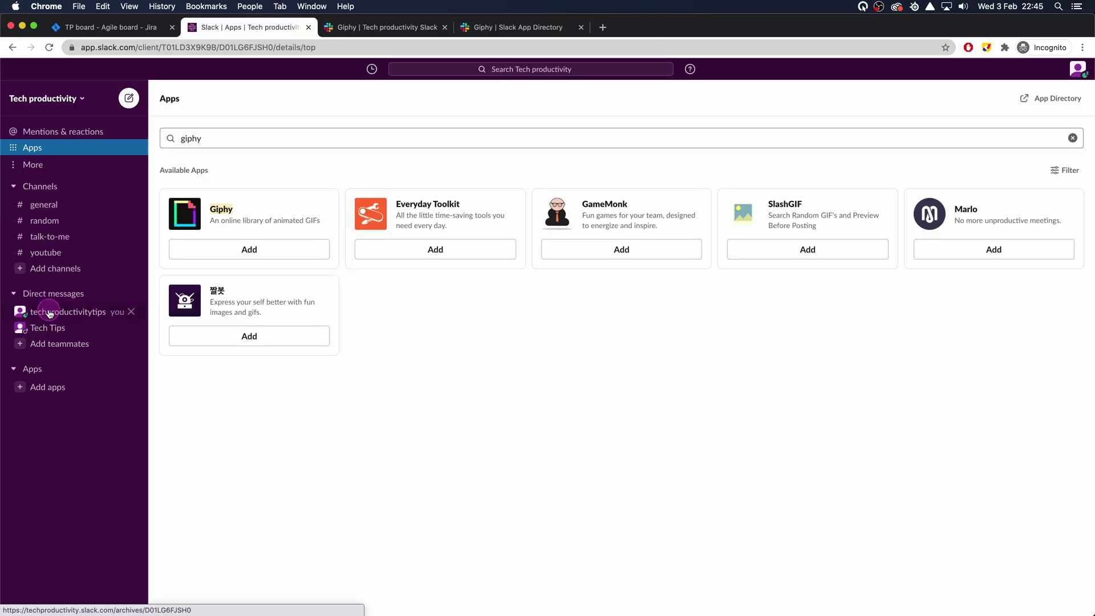
click(49, 313)
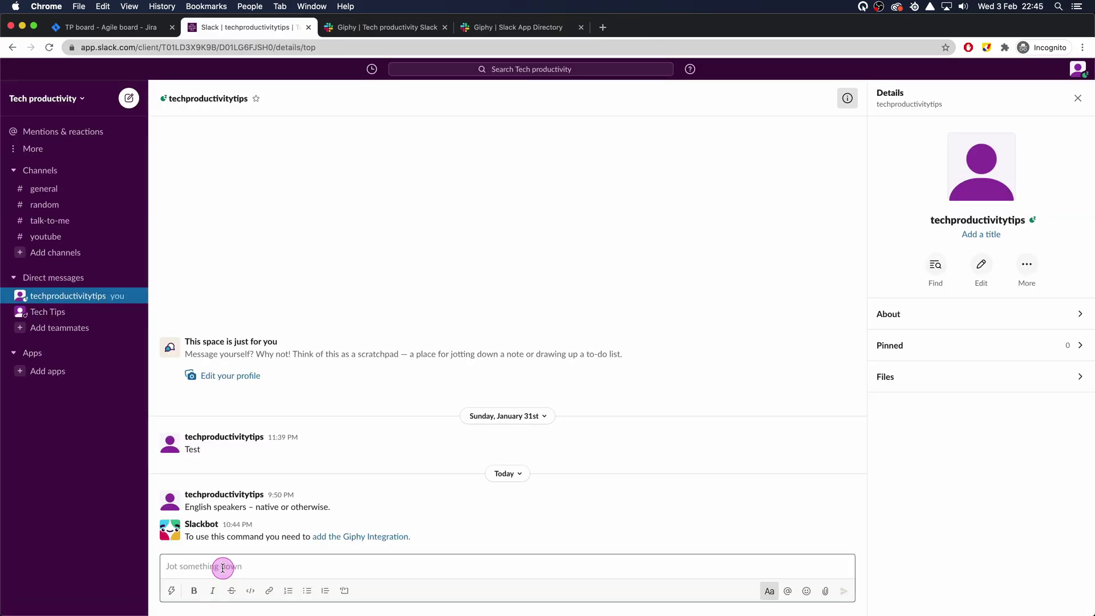
text(/giph)
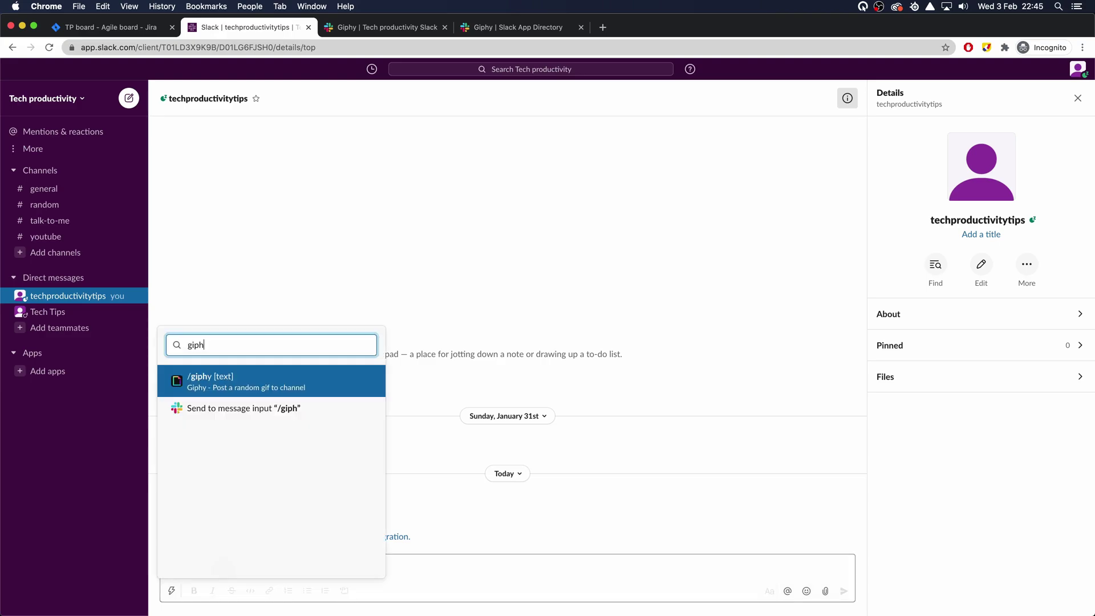
key(Return)
text(dance)
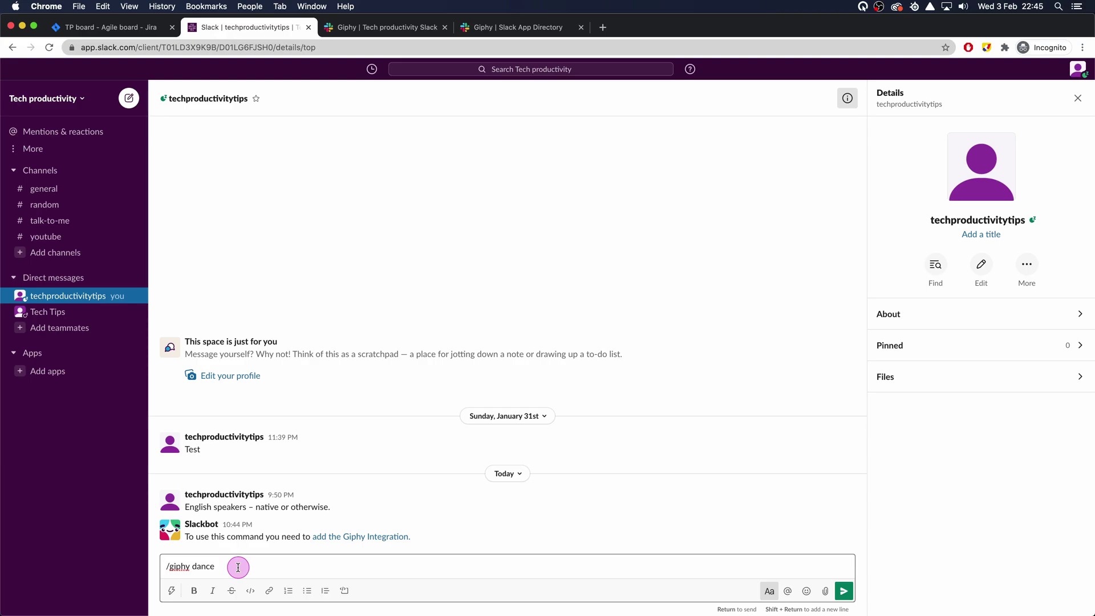
key(Return)
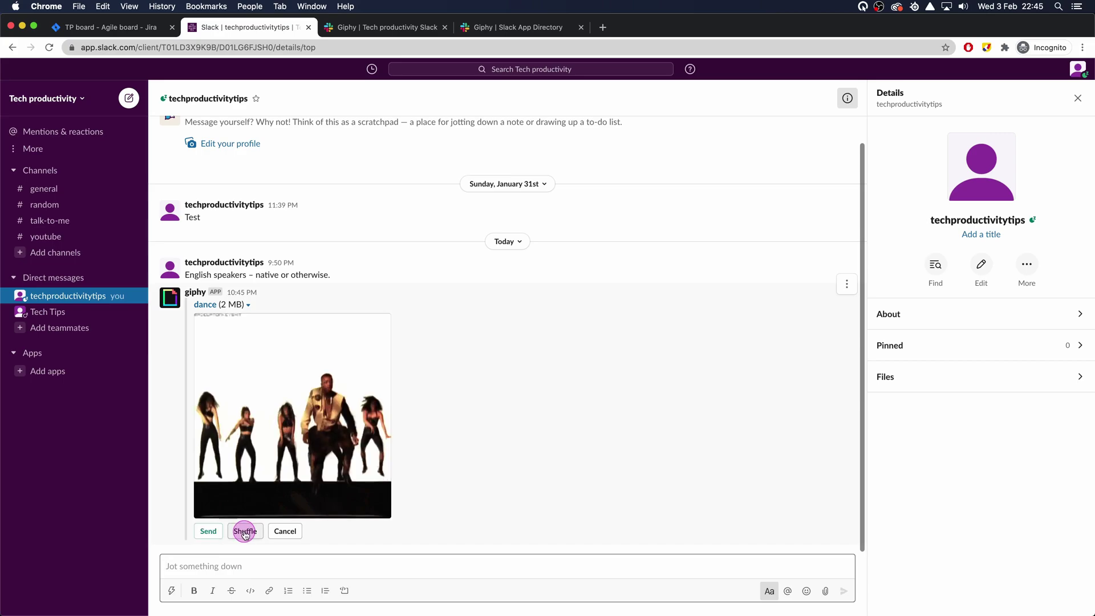
click(284, 532)
- Start a '/giphy dance' preview from the shortcuts list in your self-DM
click(241, 567)
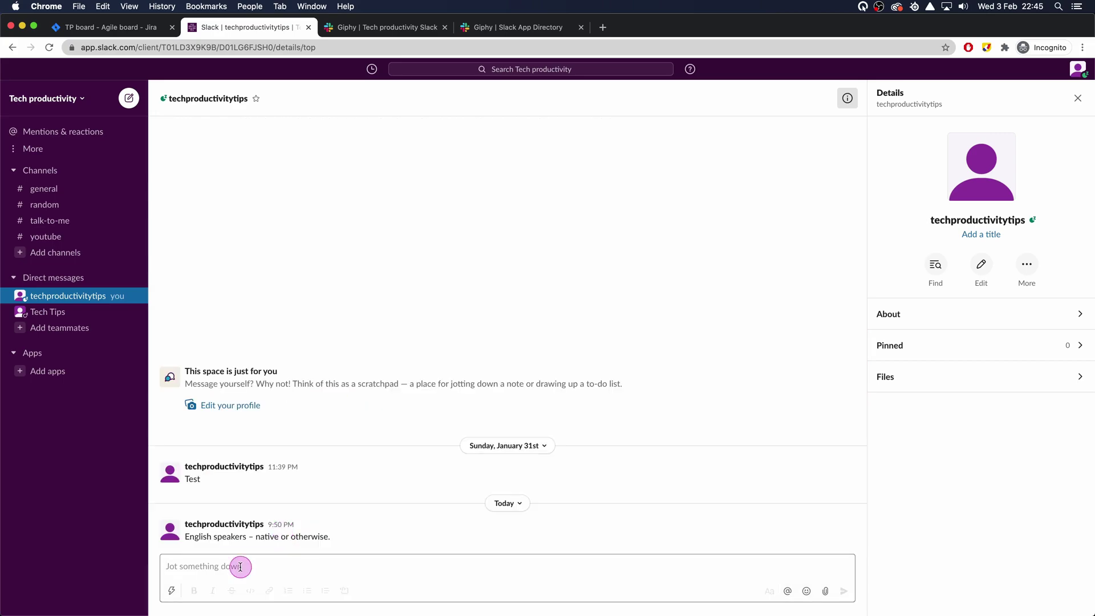
click(240, 567)
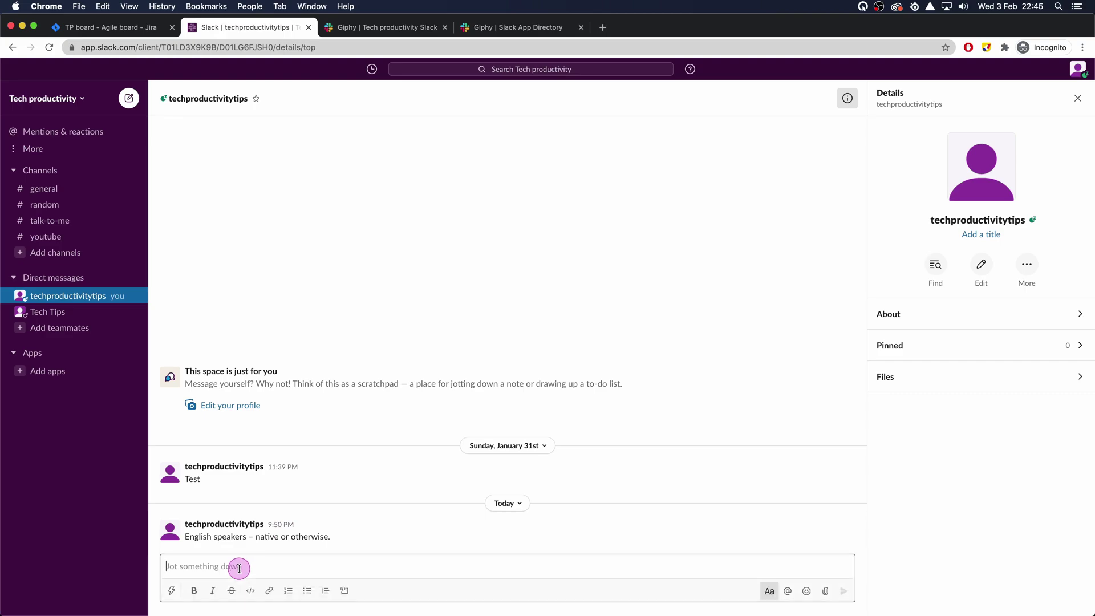
click(172, 590)
text(giphy)
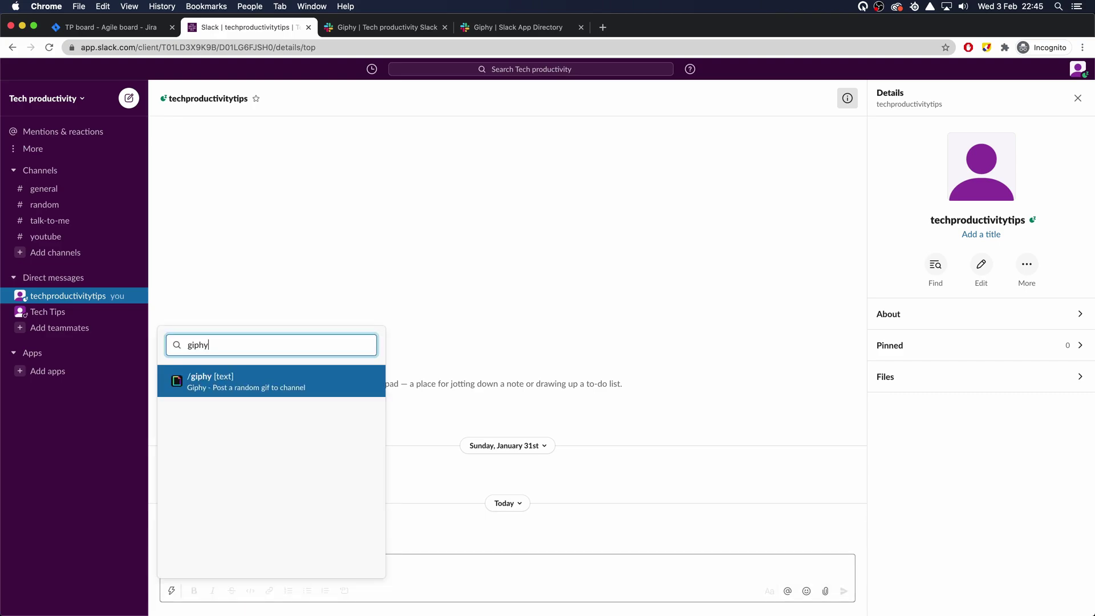
key(Return)
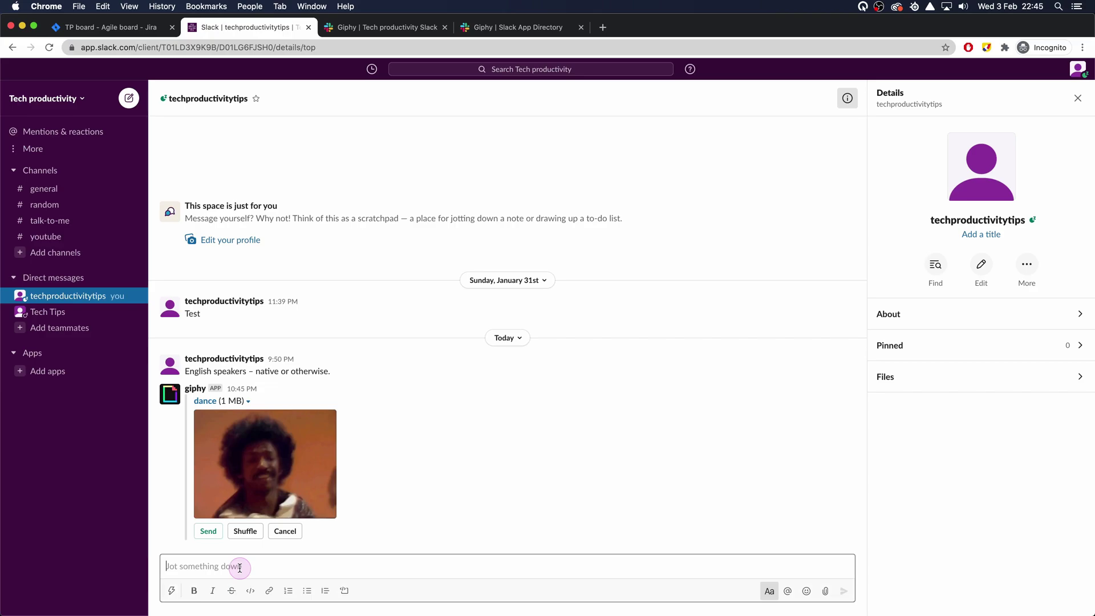
- Shuffle the dance GIF three times, then send the chosen one
click(249, 531)
click(245, 534)
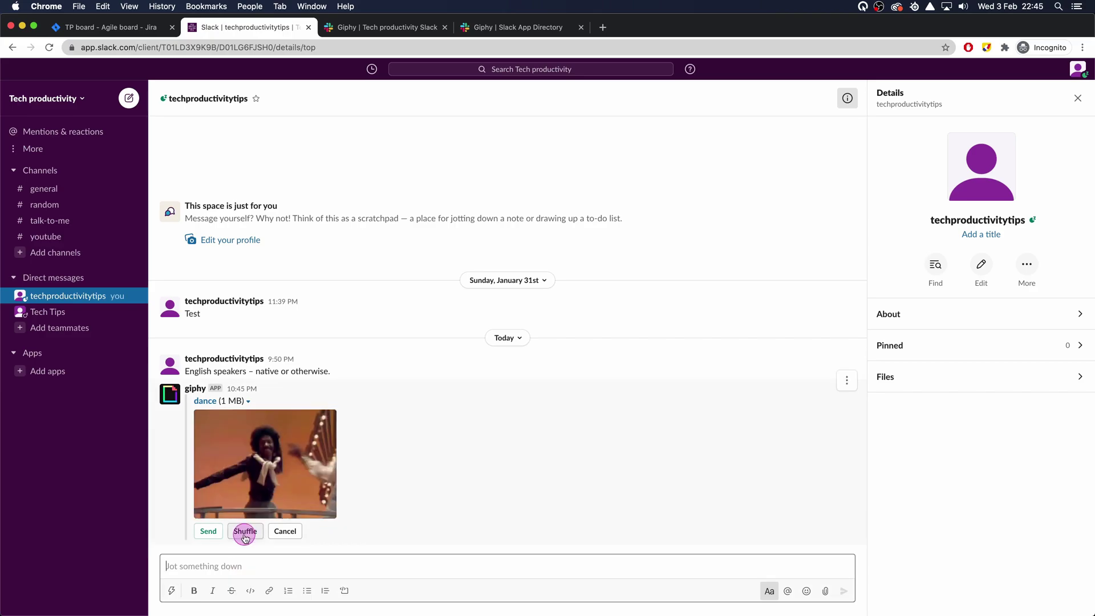
click(244, 534)
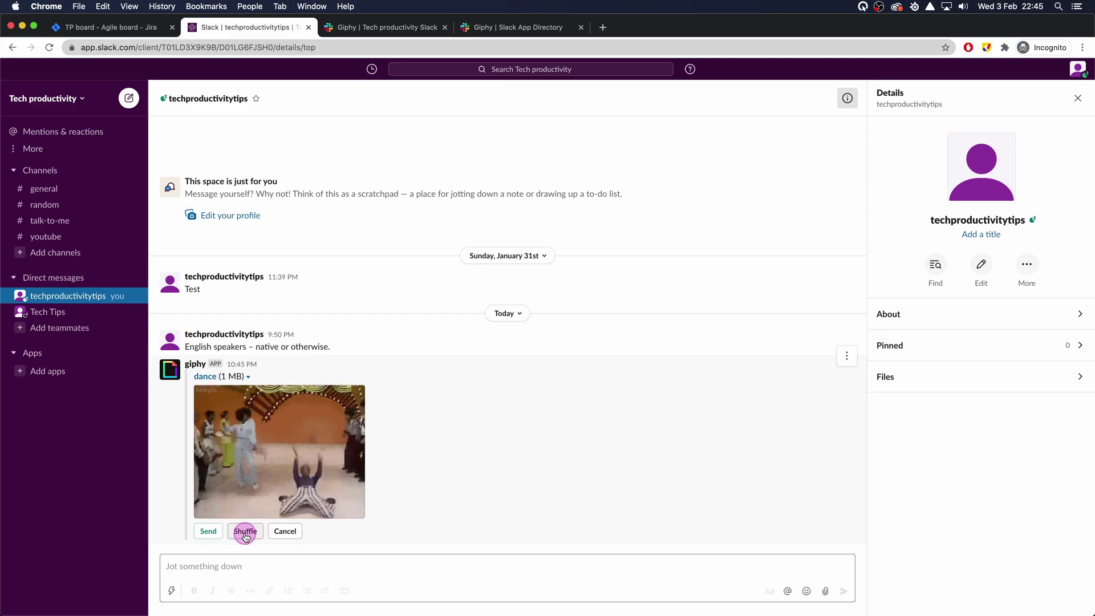
click(206, 533)
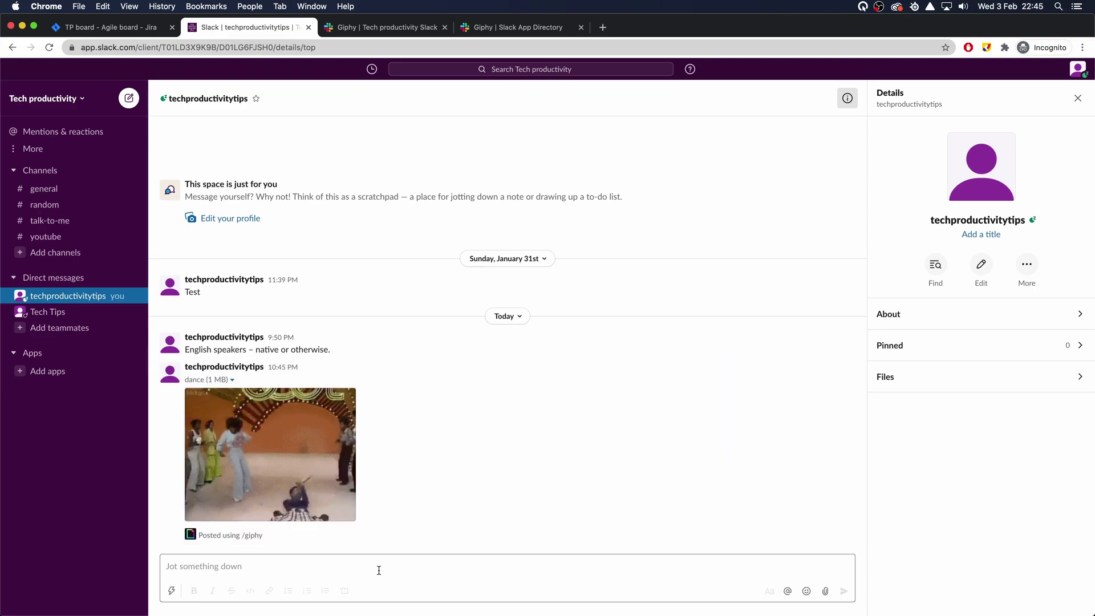